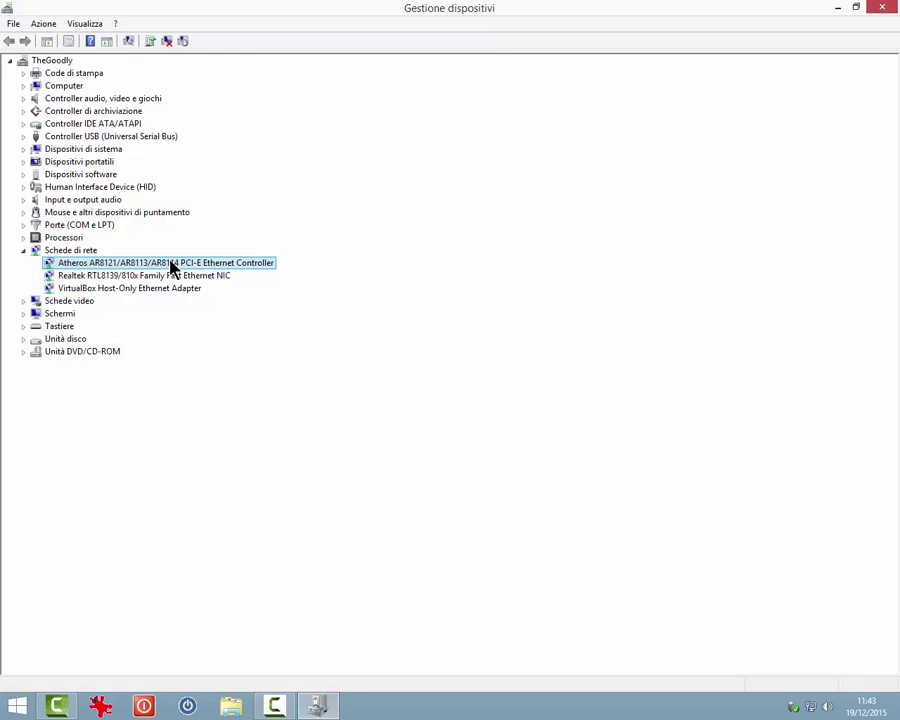
Step: Show the hidden devices in the device tree, including those under the network adapters
right_click(172, 266)
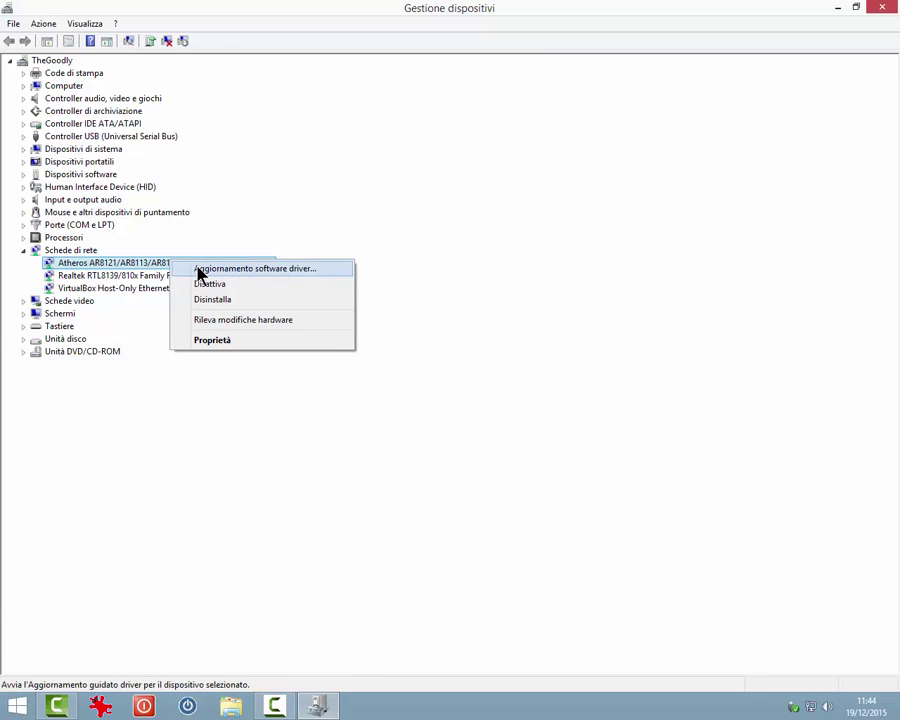
right_click(120, 278)
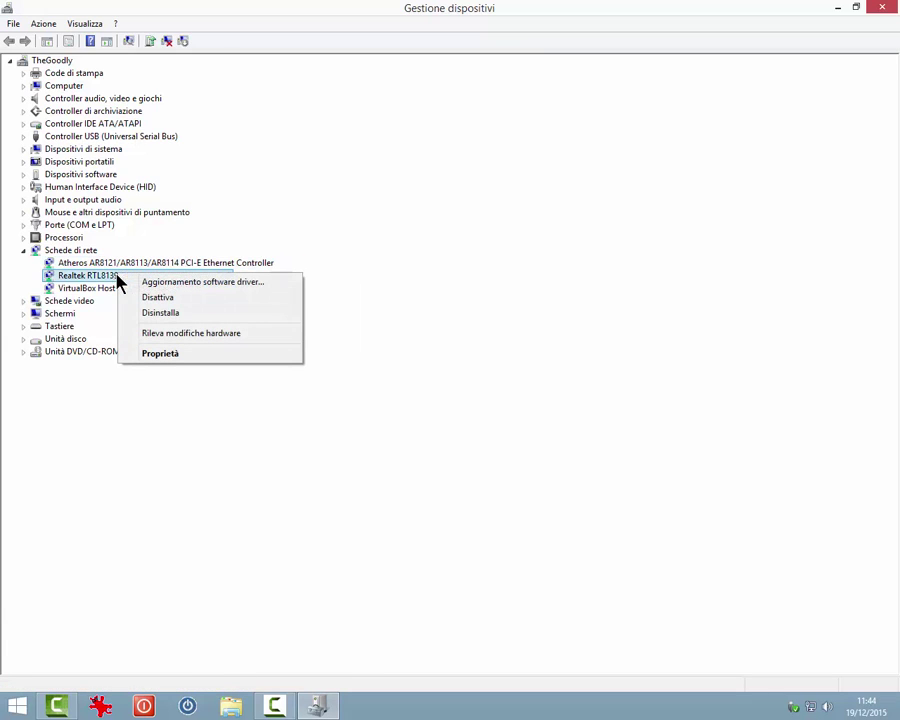
left_click(78, 25)
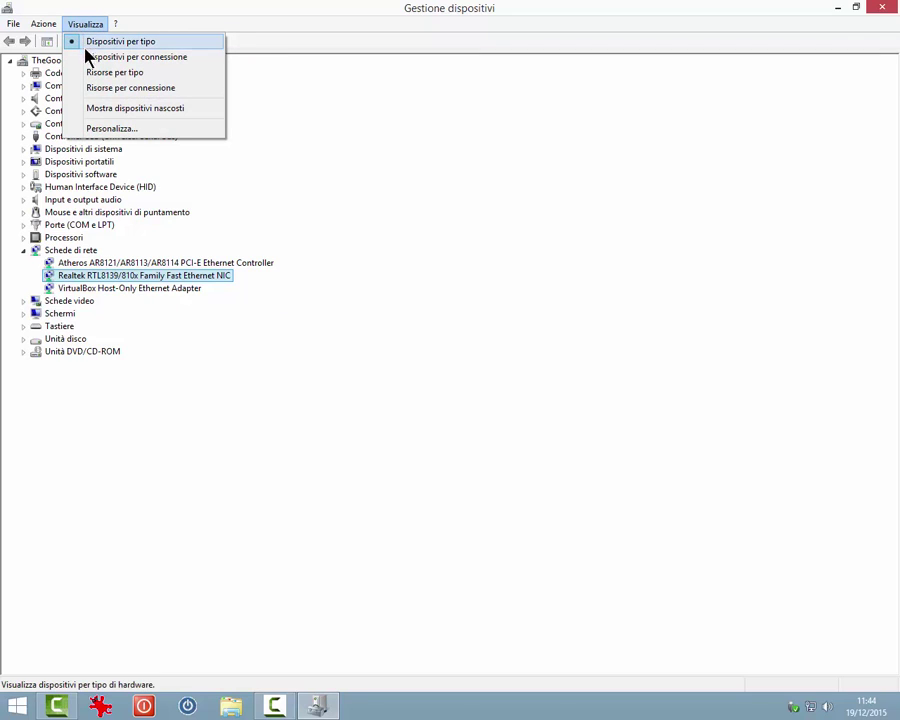
left_click(104, 109)
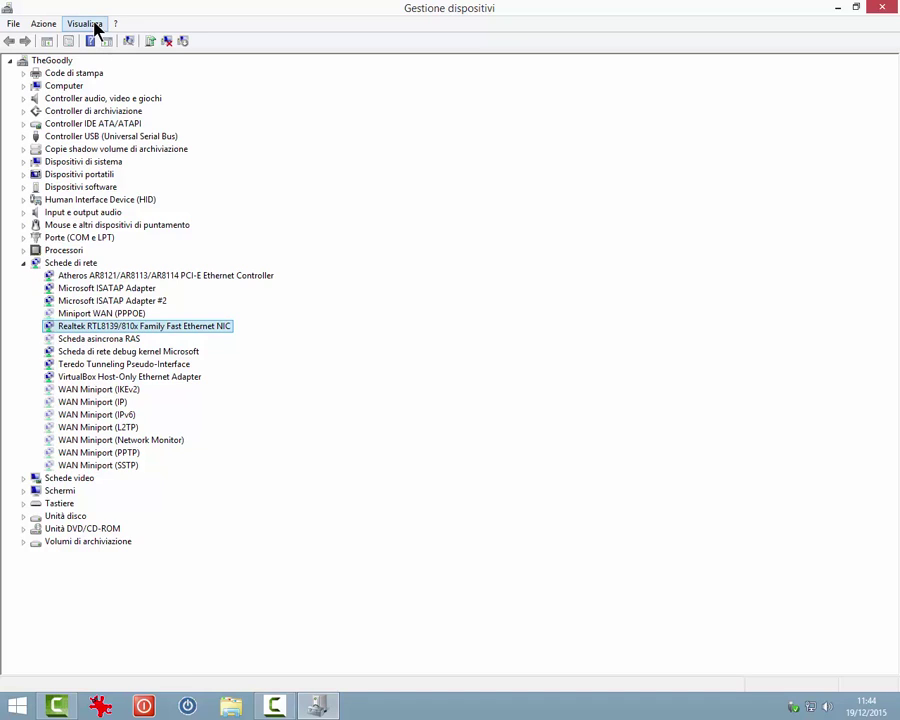
Step: Compare the actions available for the Realtek RTL8139/810x network adapter with those for the first Intel Pentium processor
left_click(40, 24)
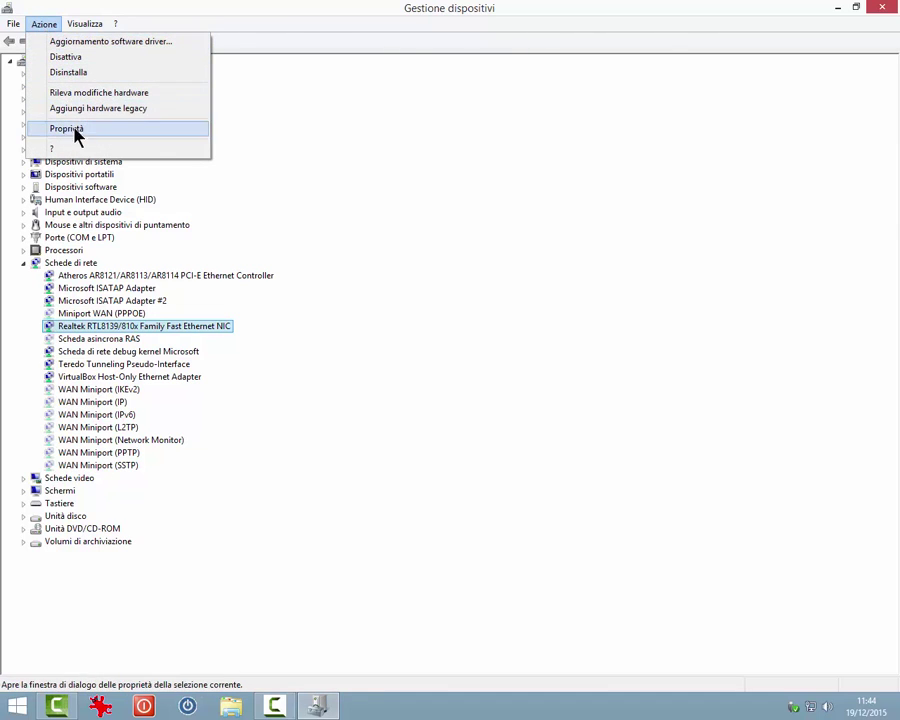
right_click(188, 334)
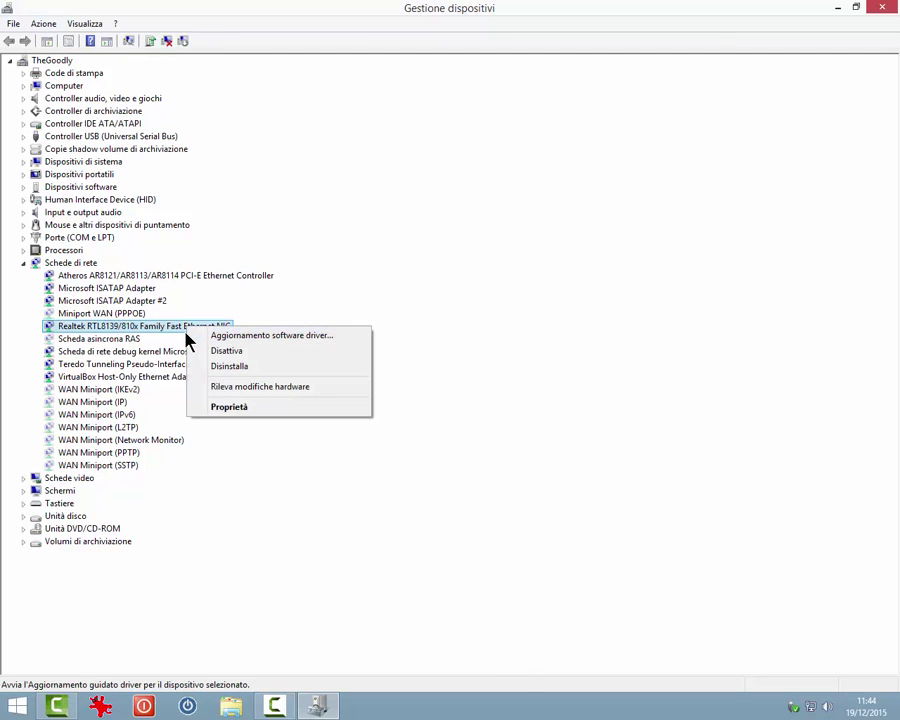
left_click(29, 253)
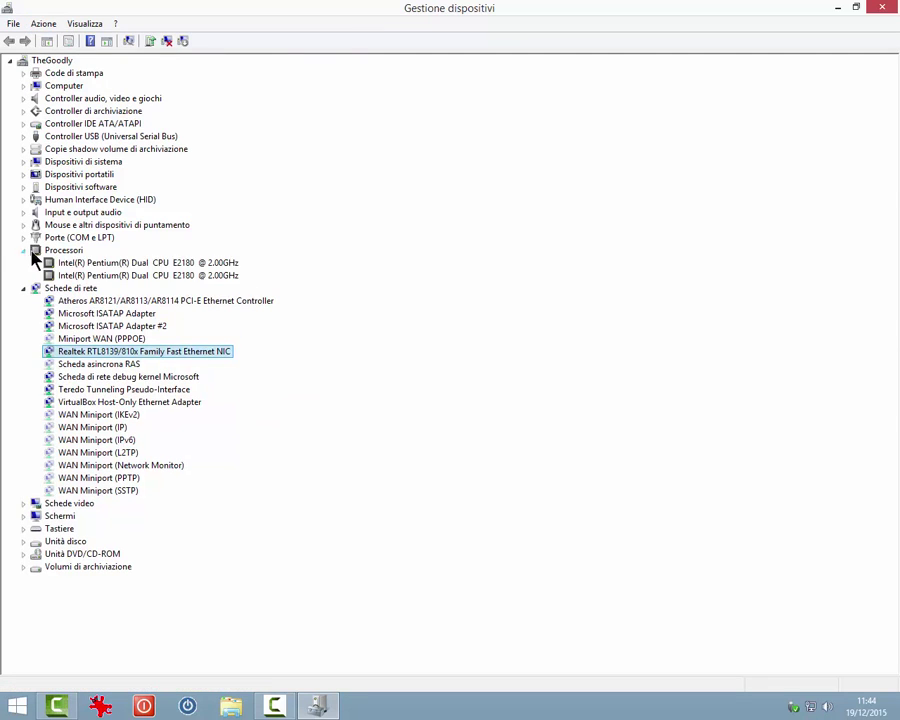
left_click(84, 262)
right_click(84, 263)
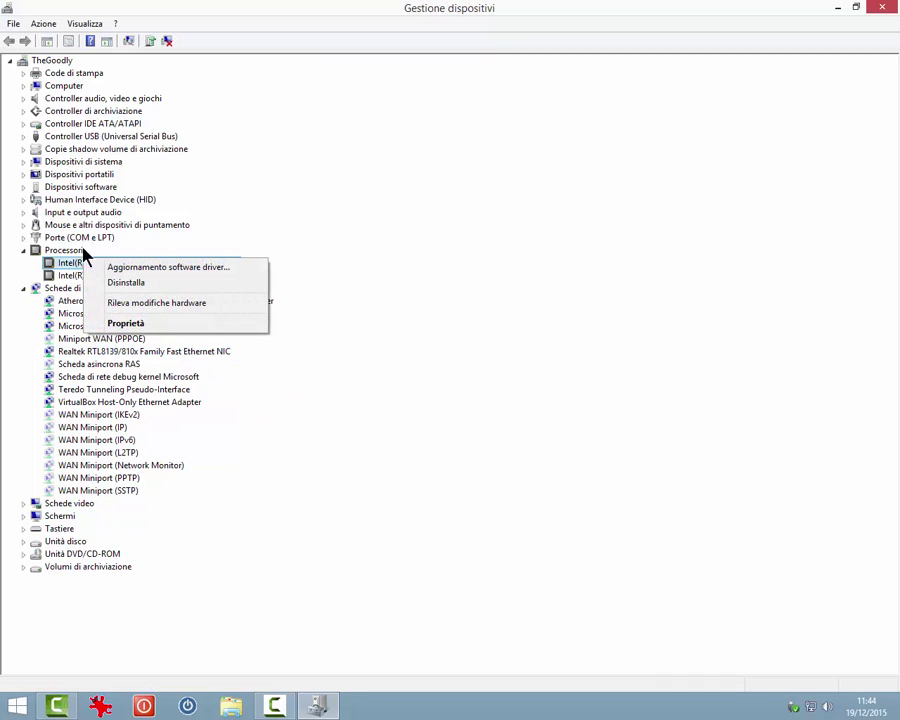
left_click(28, 253)
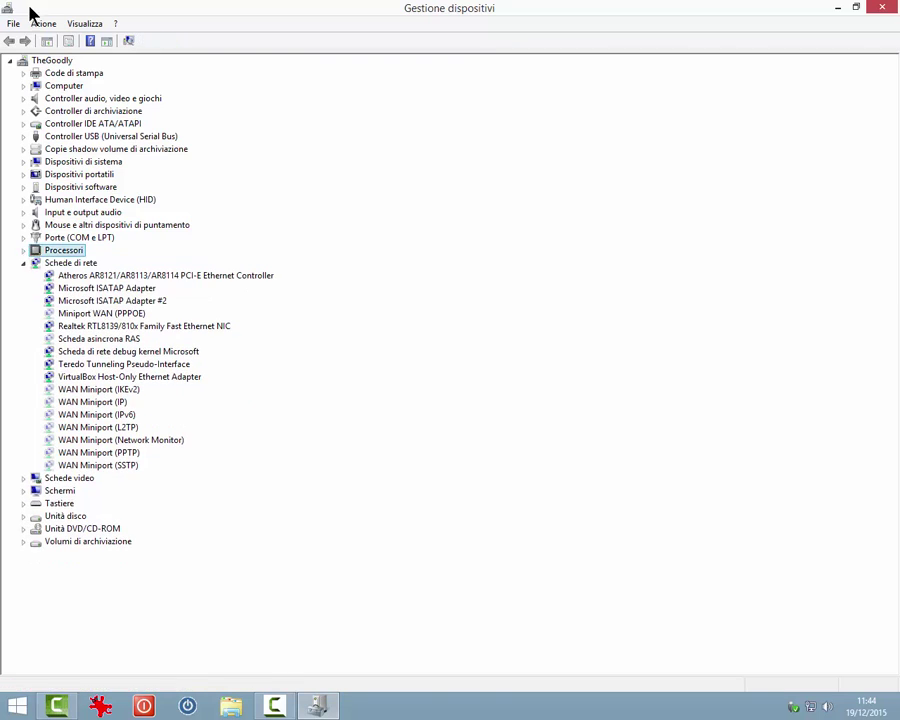
Step: Review the manual driver search options in the Realtek RTL8139/810x adapter's driver update wizard and close it without updating
left_click(97, 330)
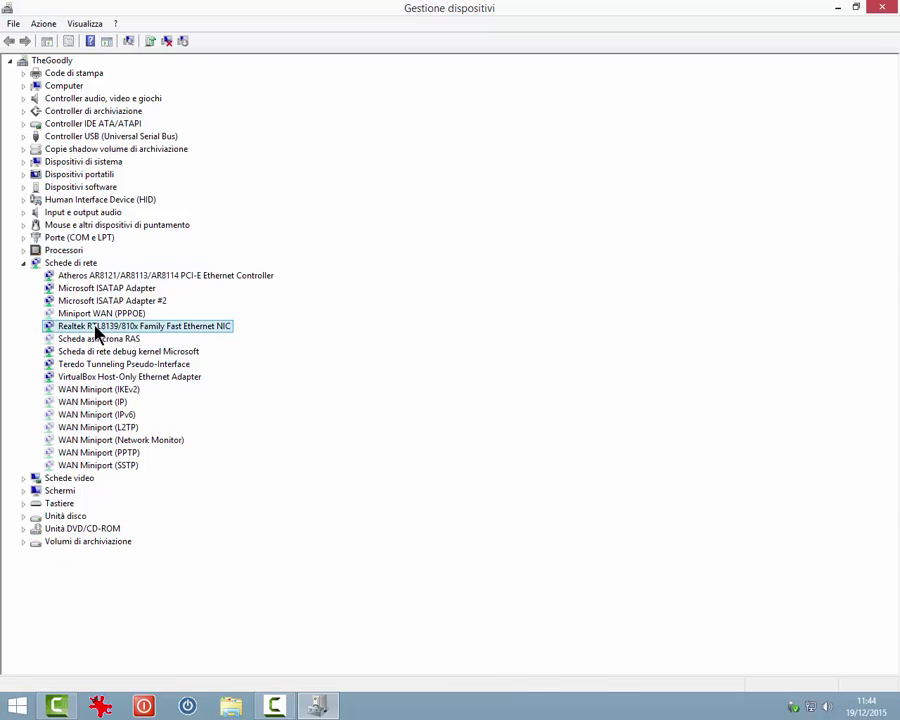
left_click(44, 23)
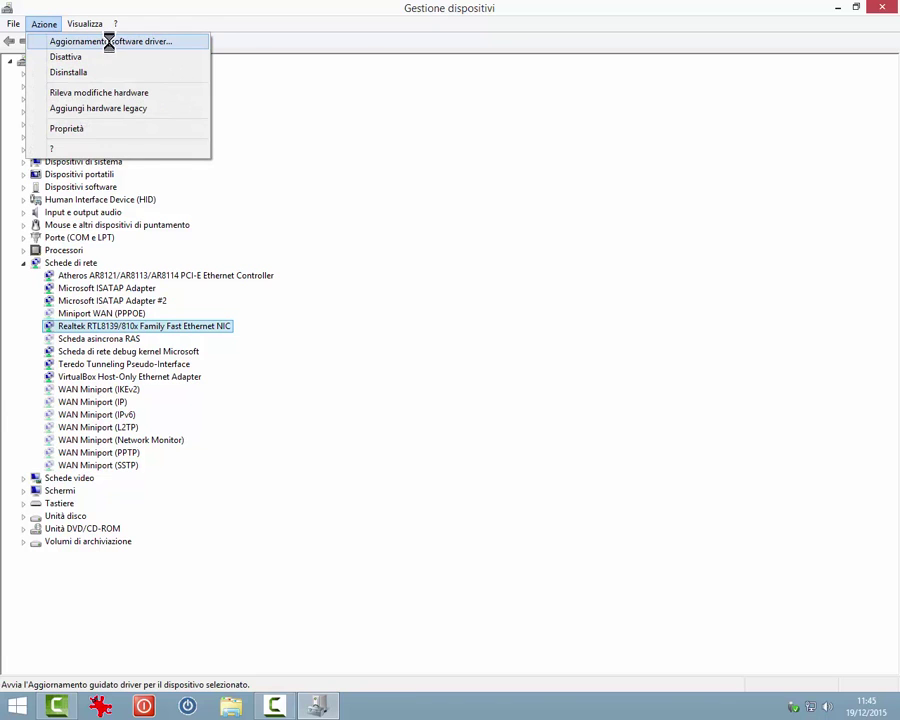
left_click(109, 41)
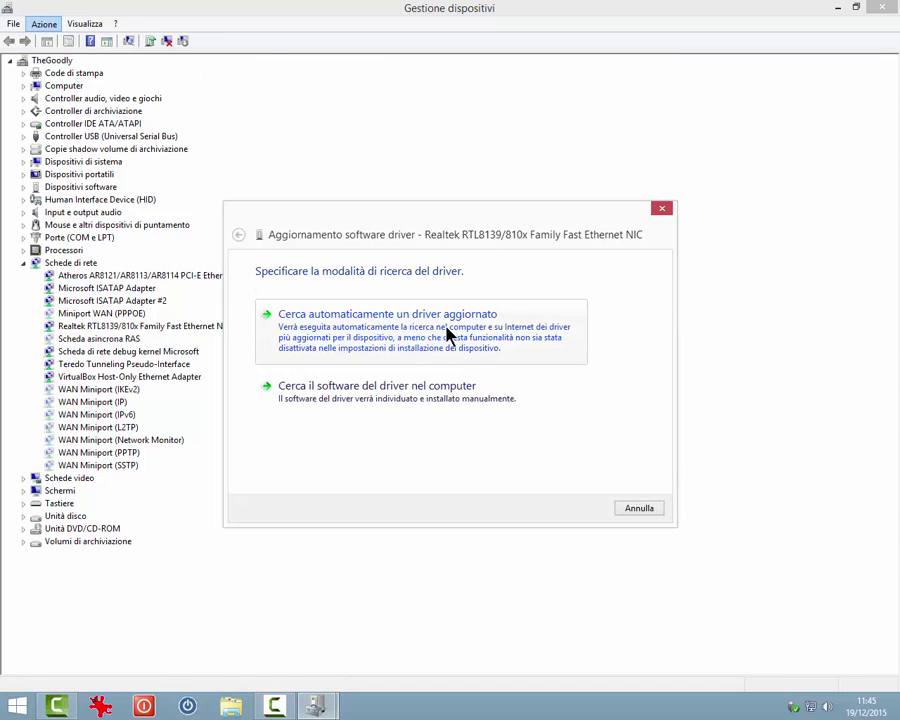
left_click(366, 394)
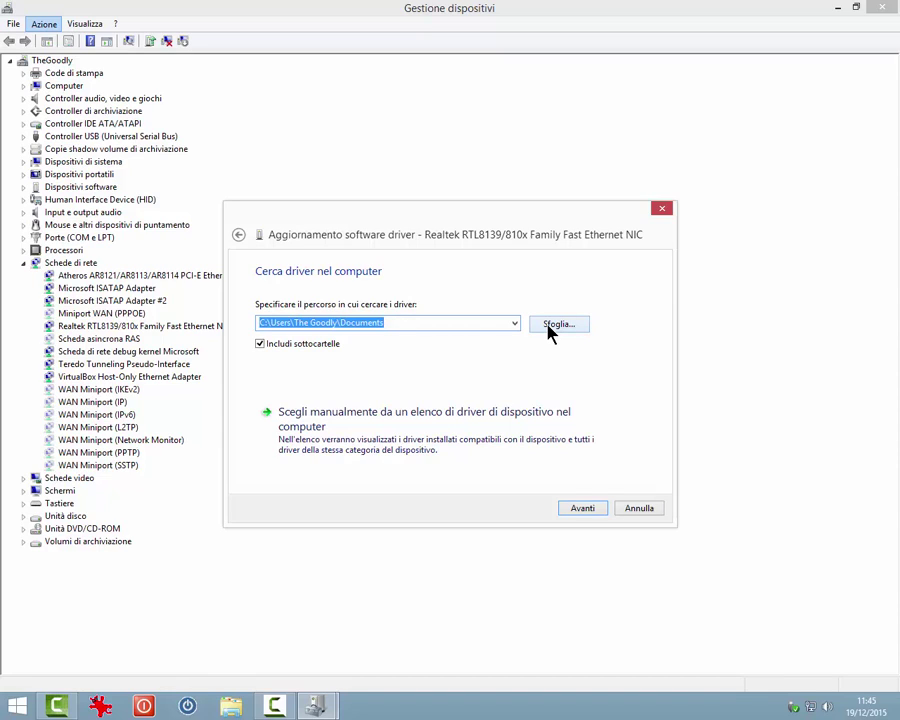
left_click(633, 511)
Step: Disable the Realtek RTL8139/810x Family Fast Ethernet NIC, confirm, and enable it again
left_click(42, 26)
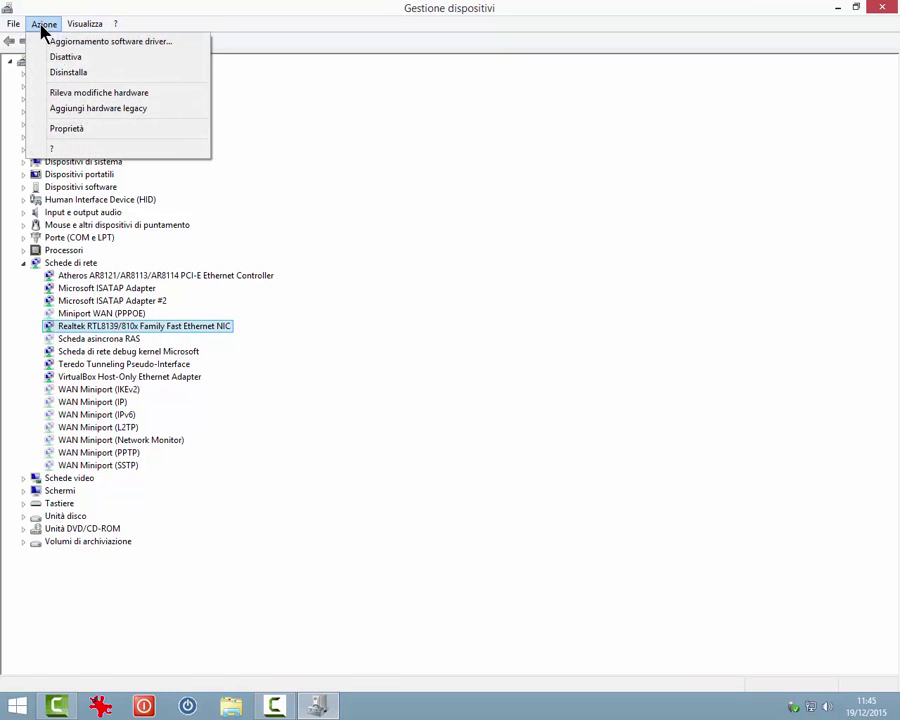
left_click(66, 57)
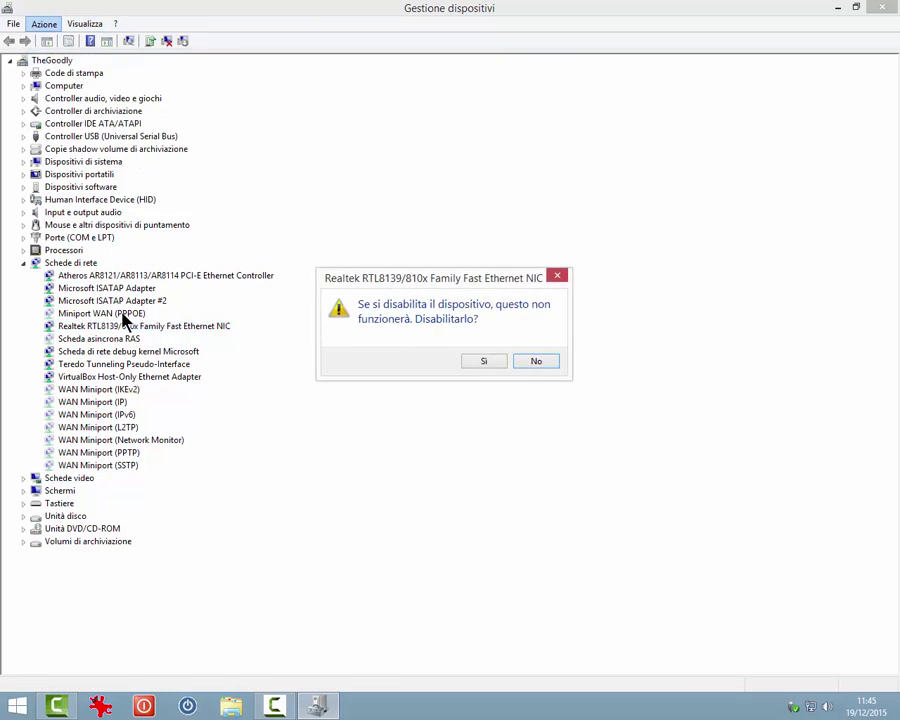
left_click(485, 362)
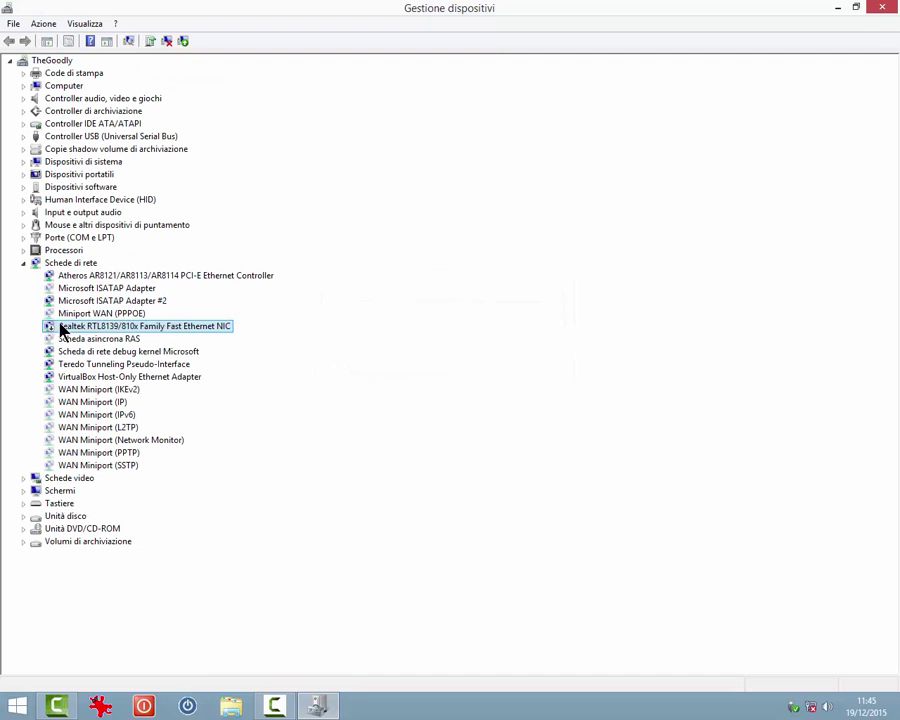
left_click(44, 26)
left_click(66, 63)
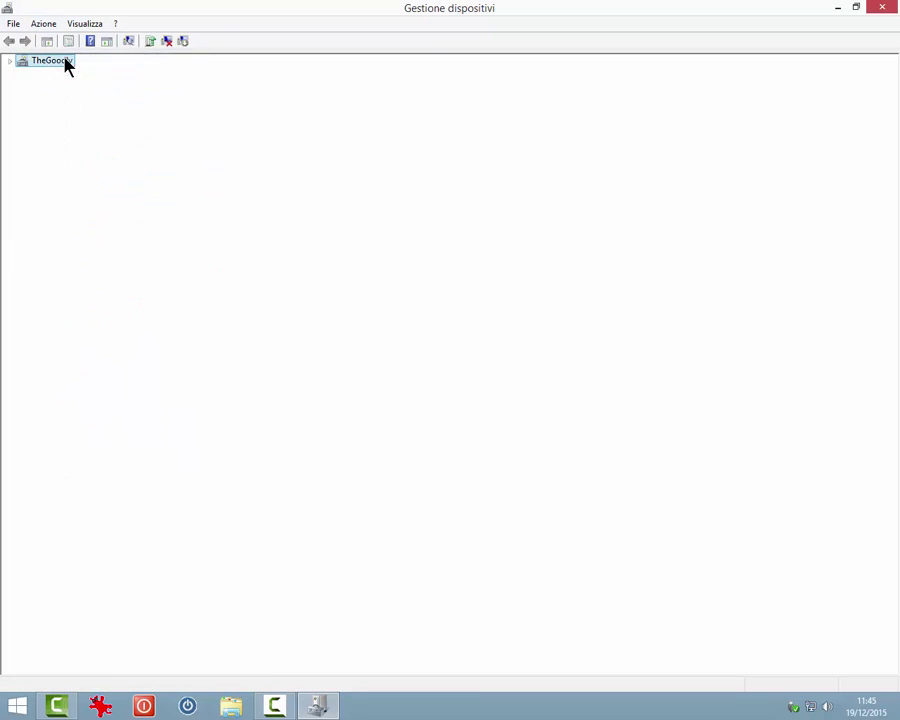
Step: View the uninstall confirmation for the Realtek RTL8139/810x adapter and cancel it without removing the device
left_click(44, 24)
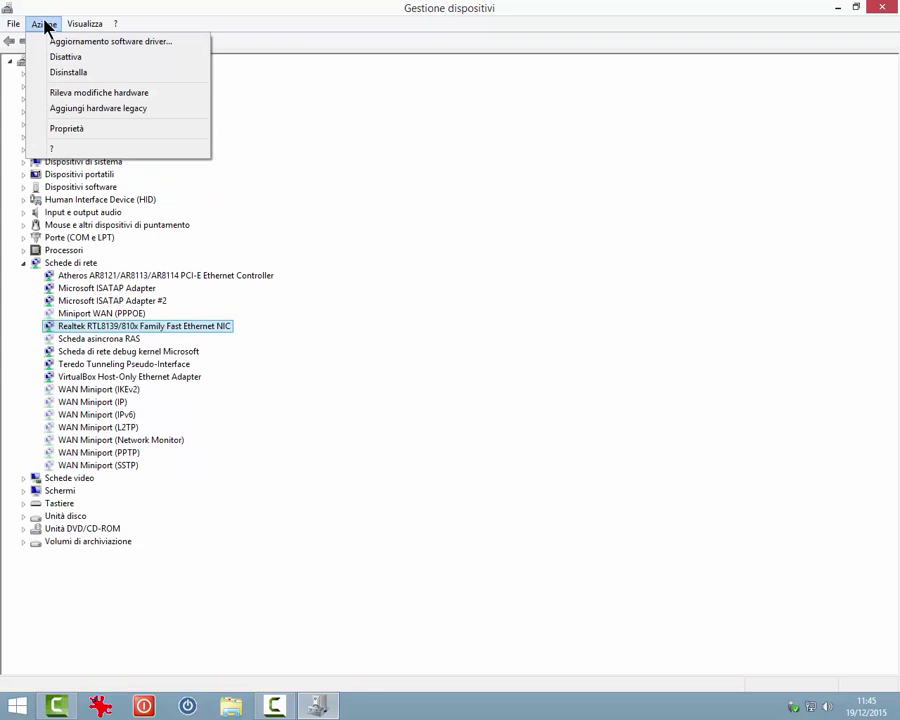
left_click(80, 80)
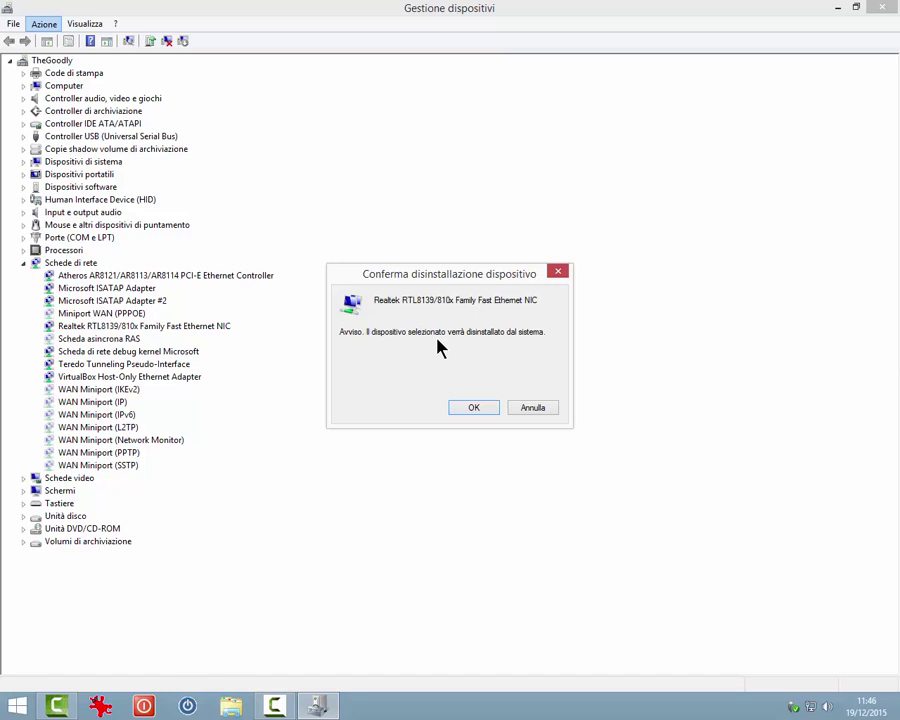
left_click(533, 408)
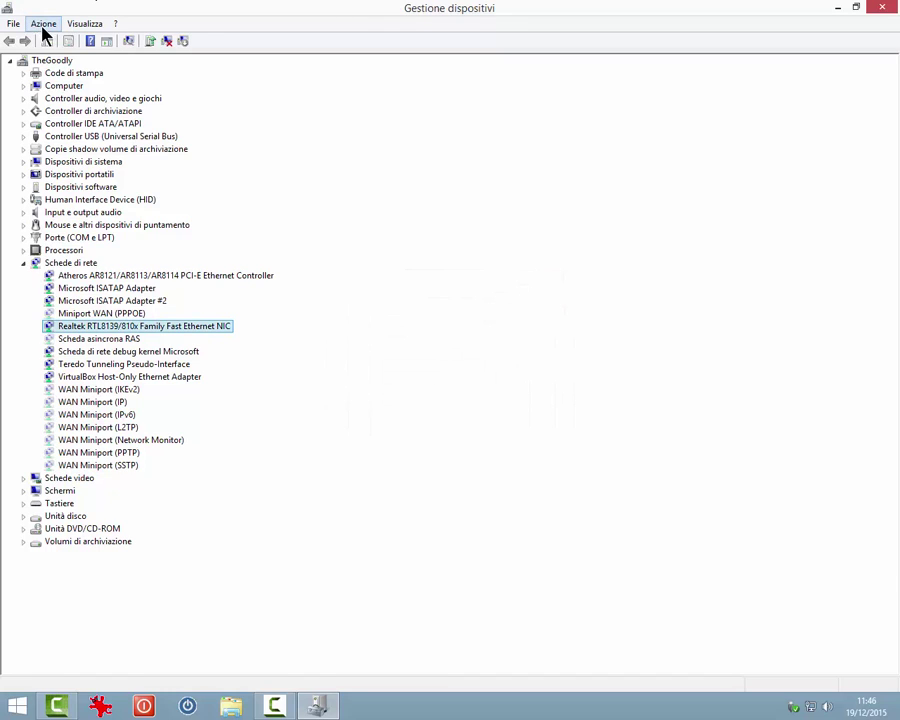
Step: Scan the computer for hardware changes
left_click(44, 23)
left_click(113, 93)
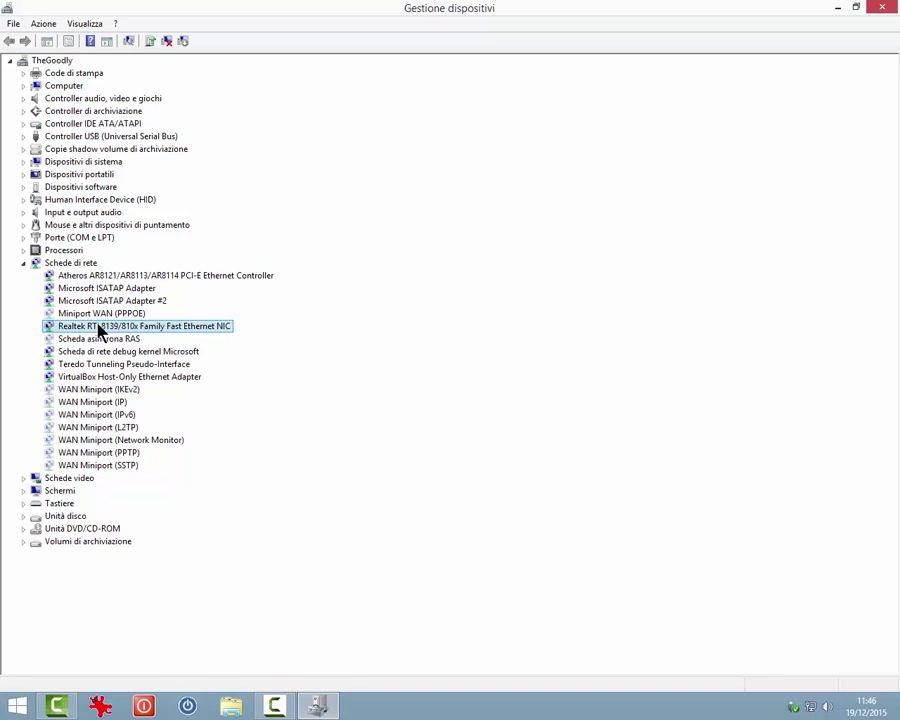
Step: Review the automatic and manual installation options of the legacy hardware wizard and cancel it
left_click(41, 26)
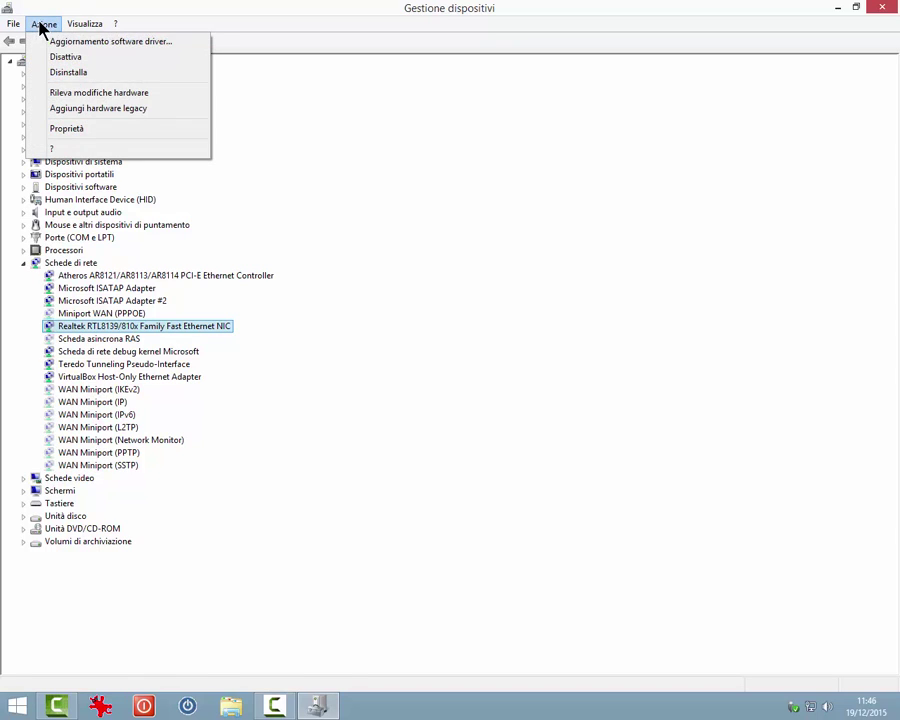
left_click(112, 110)
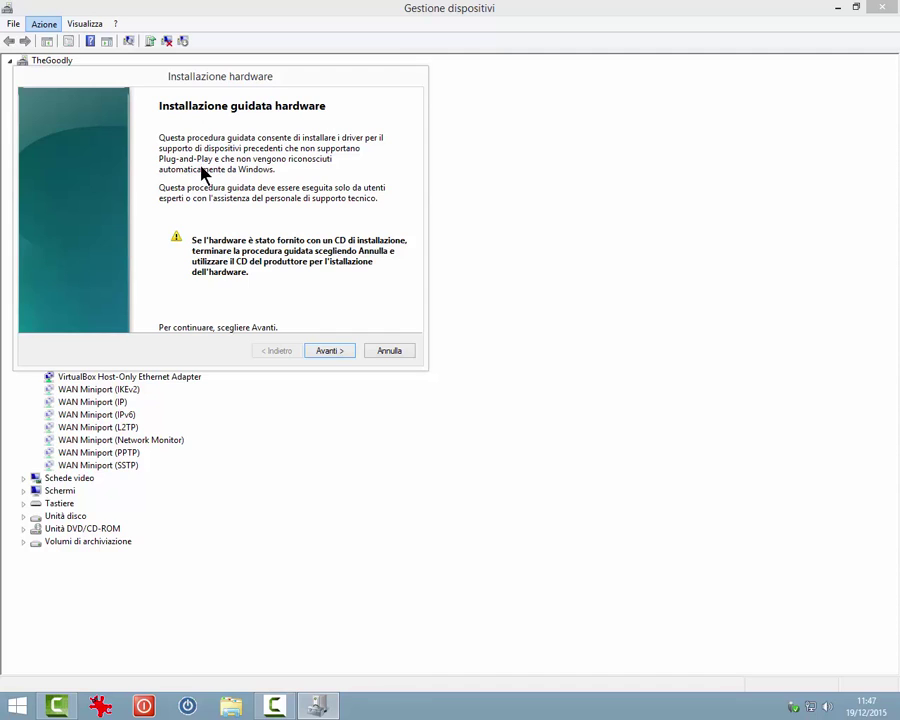
left_click(330, 351)
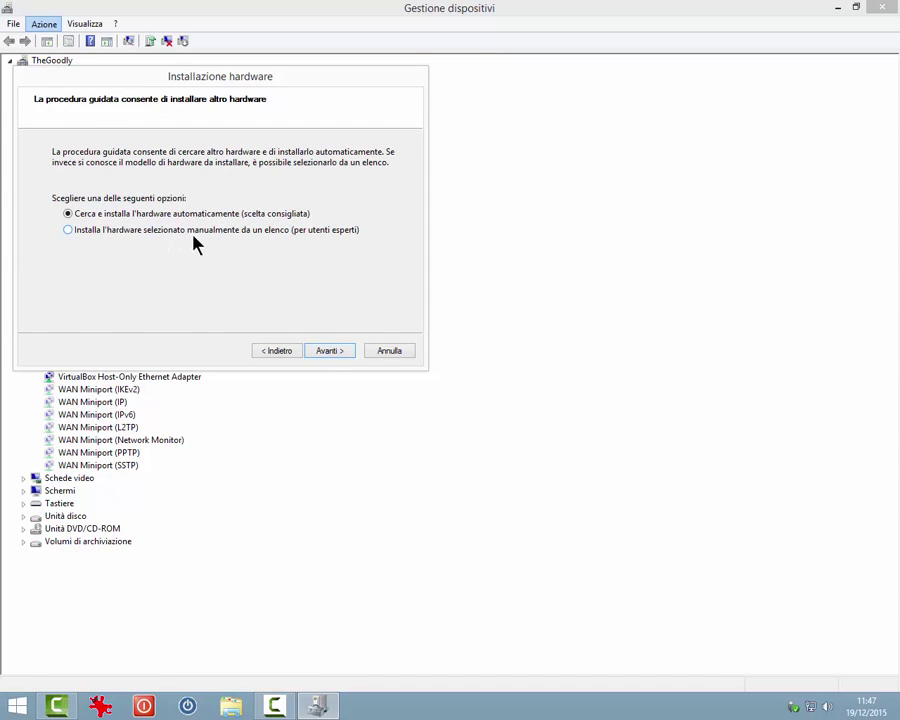
left_click(388, 351)
Step: Open the Realtek RTL8139/810x adapter's properties and examine its device status and advanced settings, including the receive buffer size and network address
left_click(44, 23)
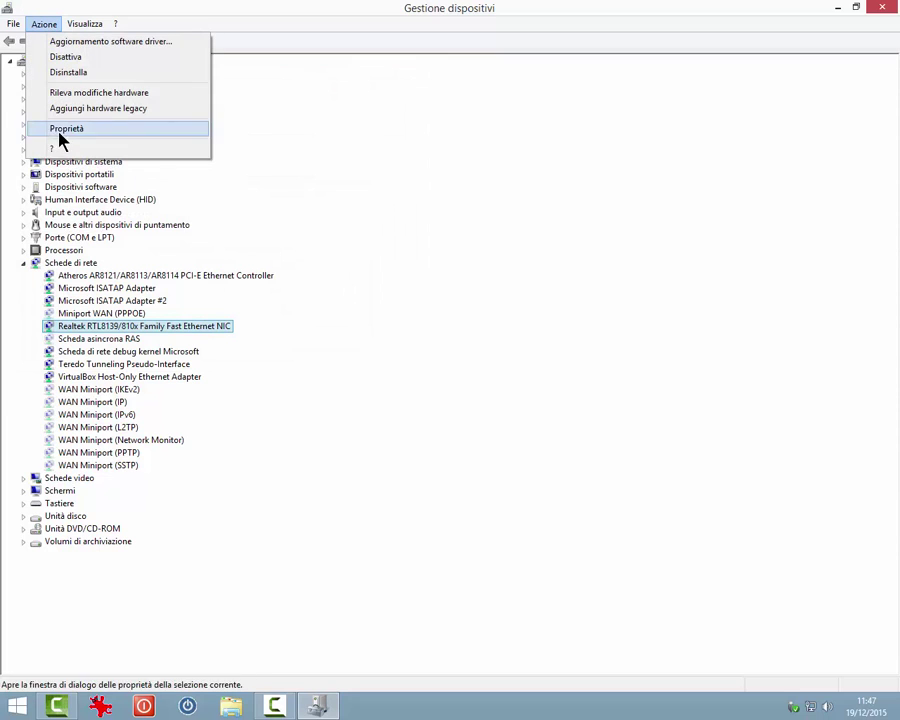
left_click(59, 131)
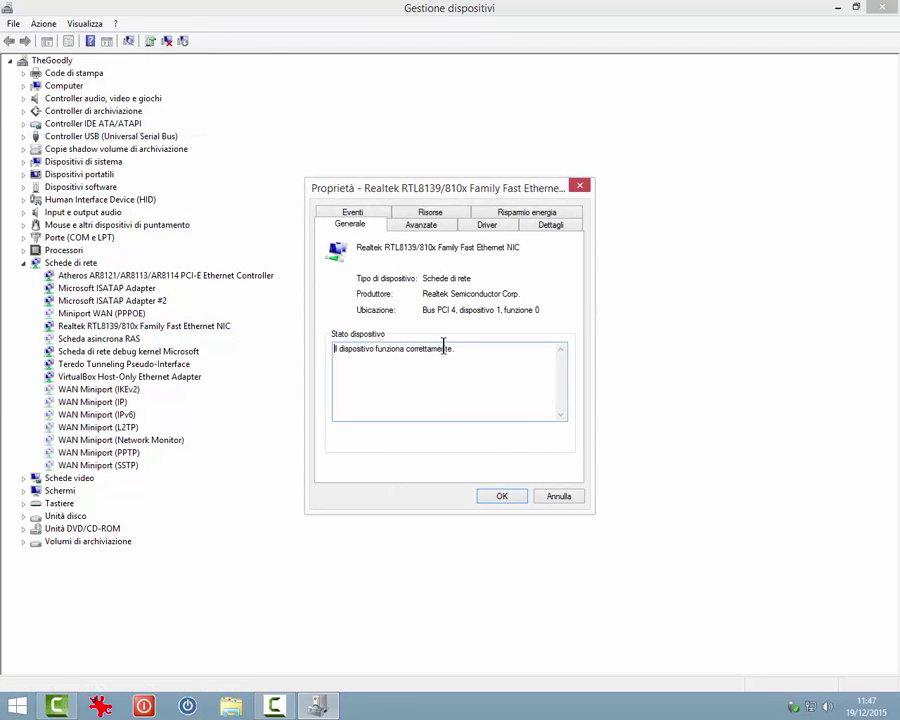
left_click_drag(462, 349, 369, 351)
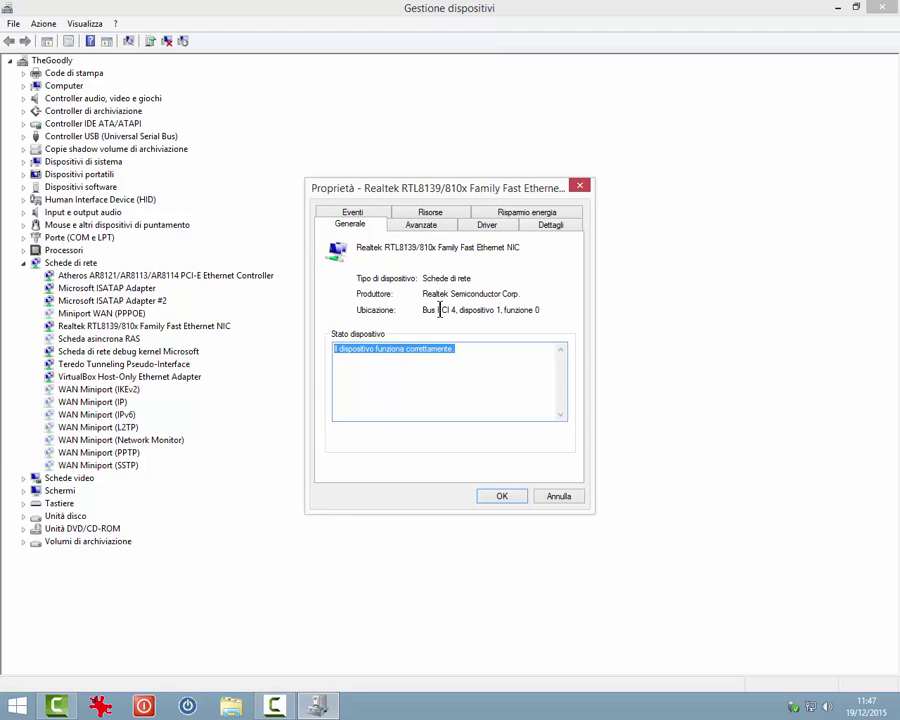
left_click(412, 227)
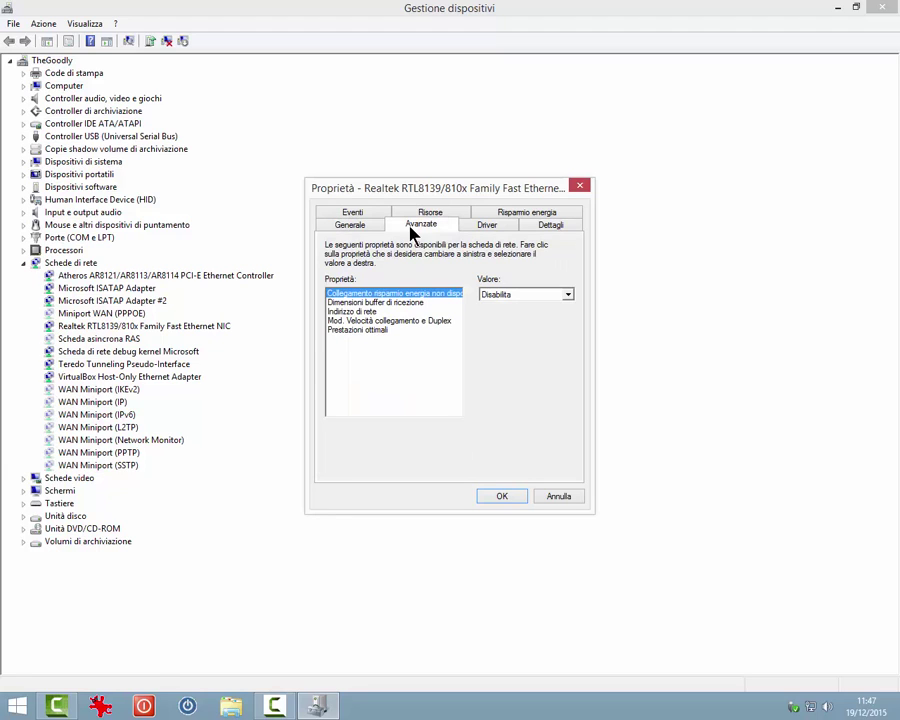
left_click(394, 303)
left_click(364, 312)
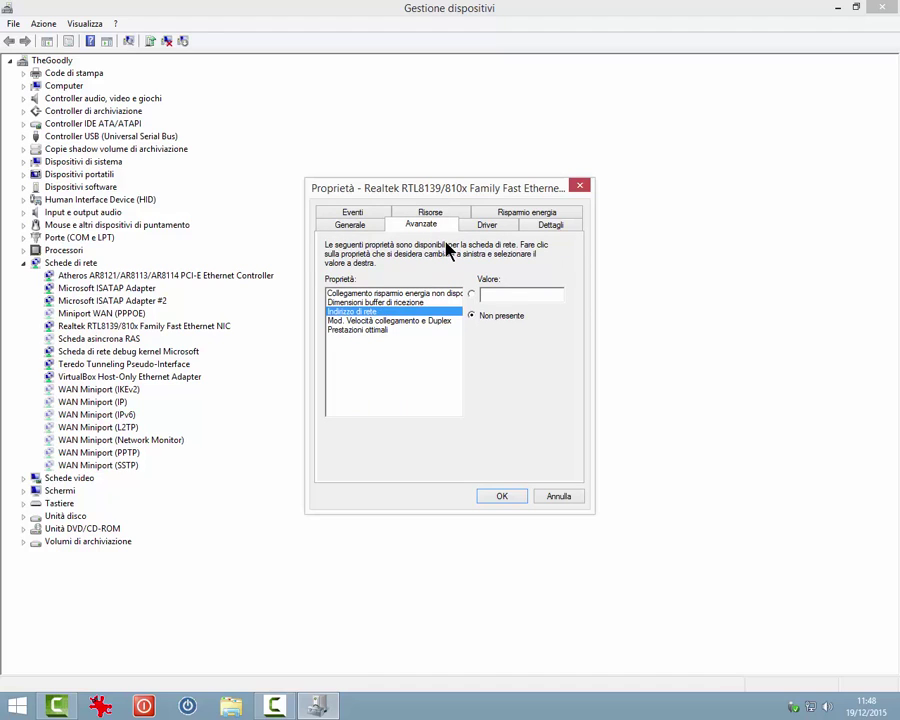
Step: Examine the Realtek adapter's driver information and its driver file details, and close the file details
left_click(487, 226)
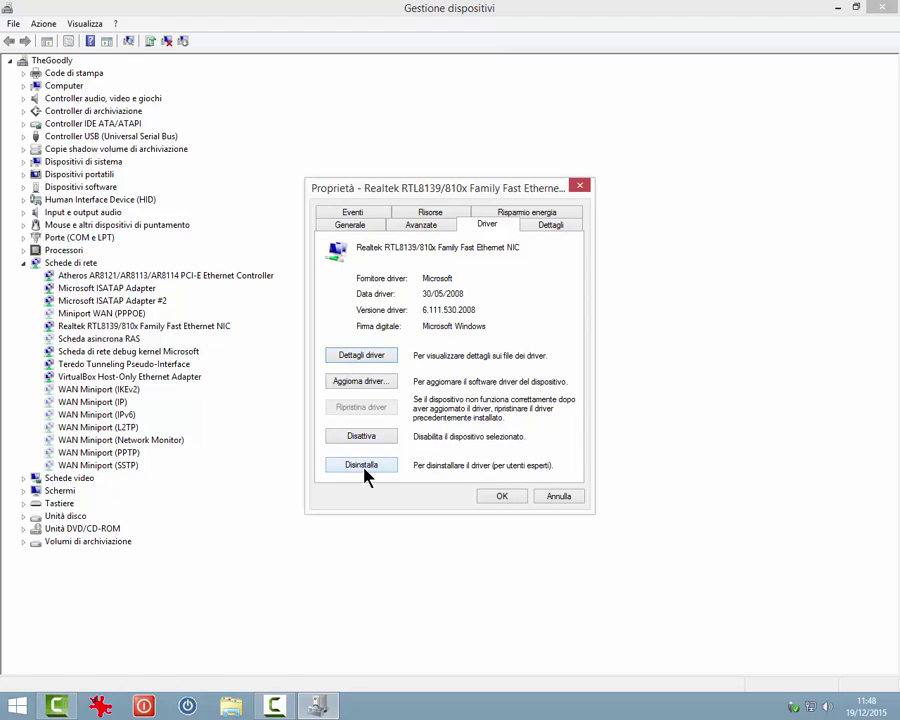
left_click(378, 362)
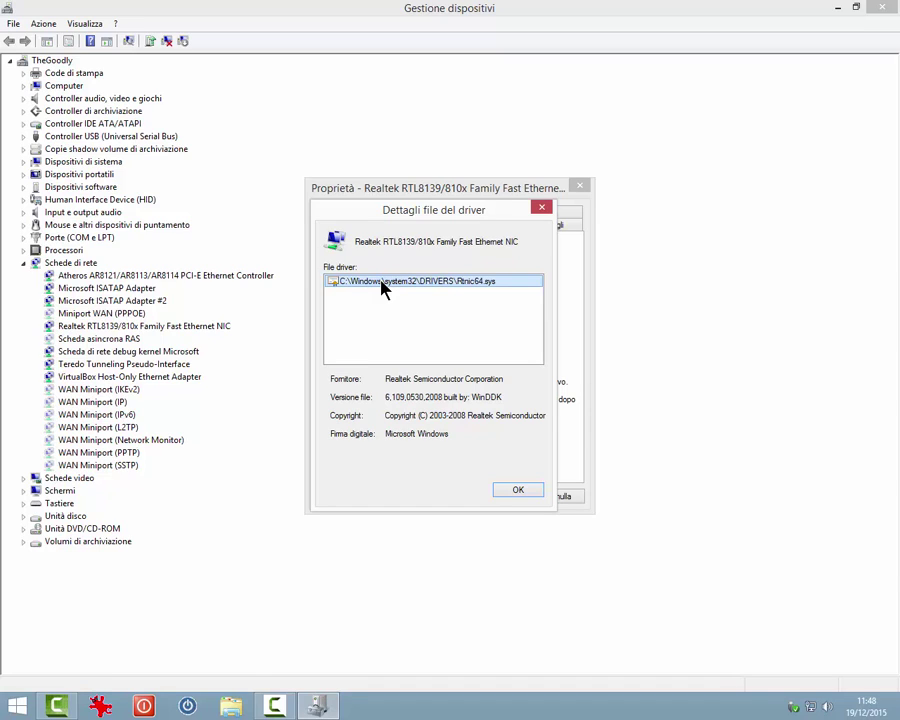
left_click(518, 492)
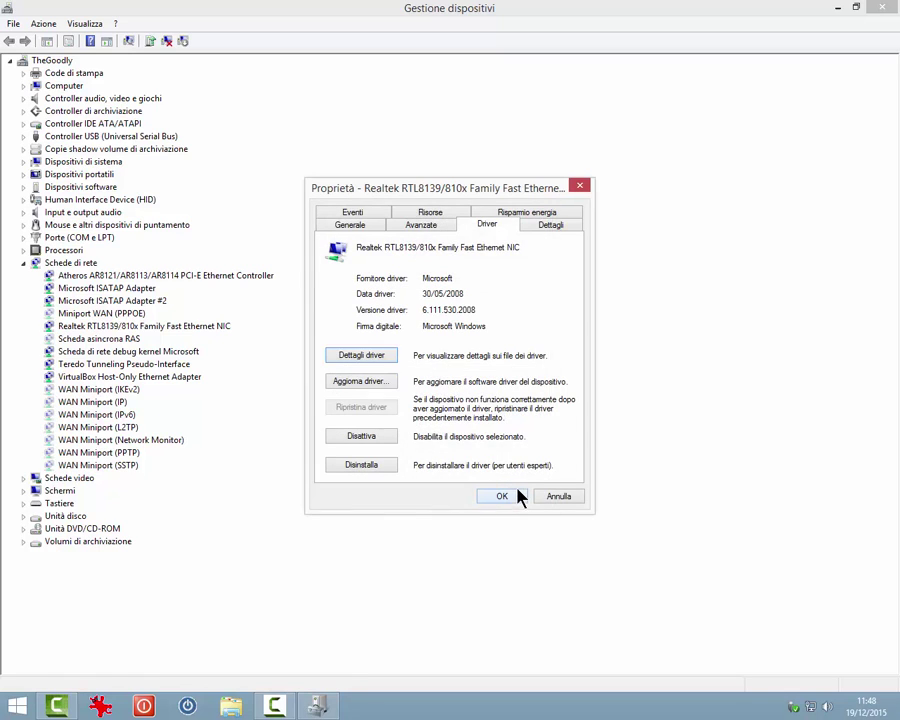
Step: Look through the list of detailed properties for the Realtek adapter, keeping the device description selected, and view its events
left_click(542, 226)
left_click(575, 298)
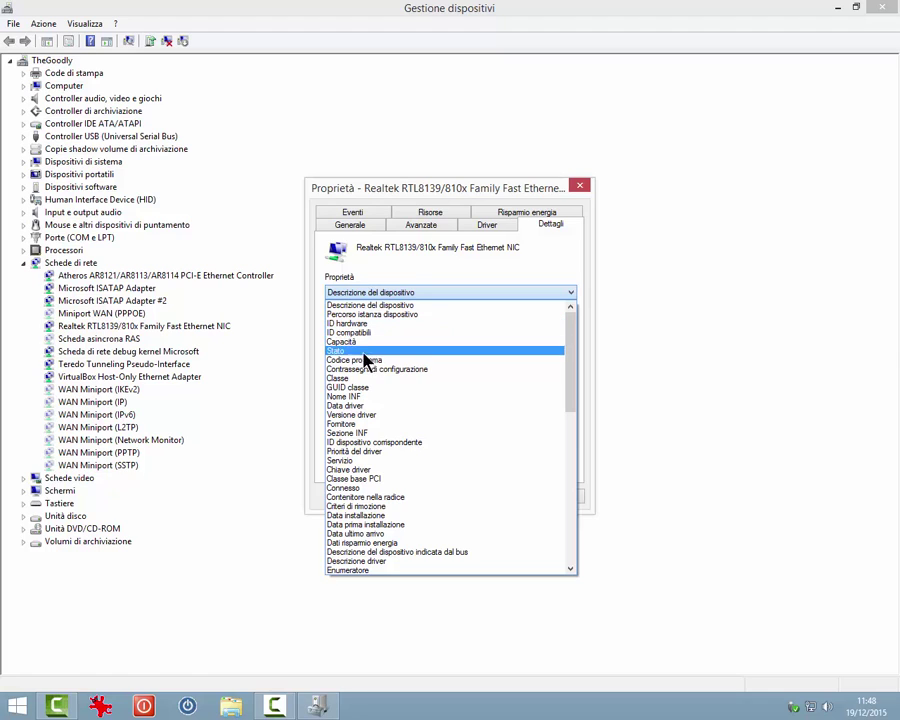
left_click(397, 259)
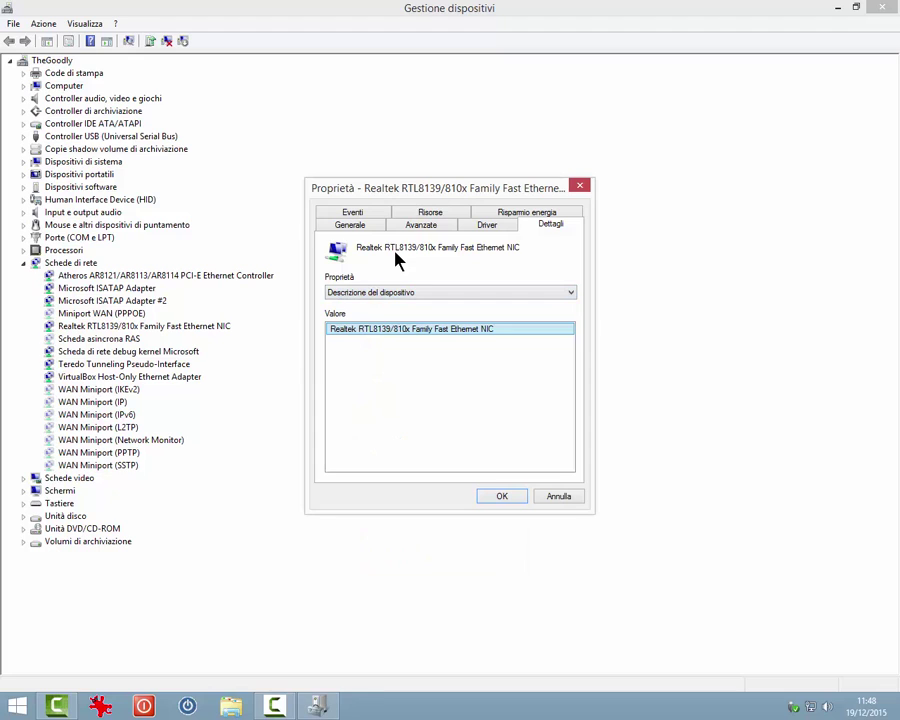
left_click(360, 214)
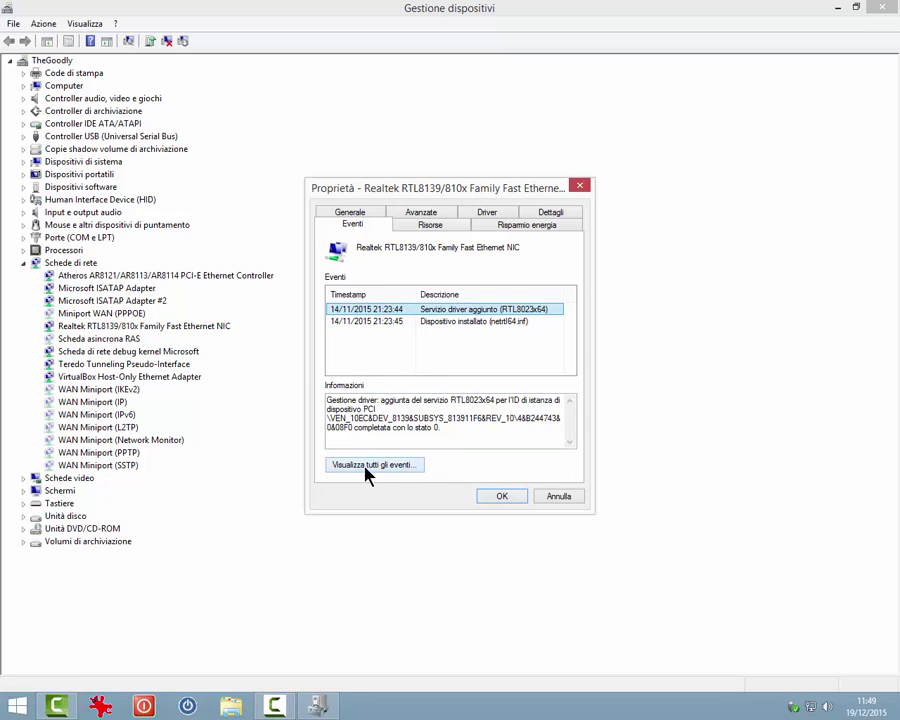
Step: Examine the Realtek adapter's resource settings, including its memory range and IRQ, and its power-saving options, and close the properties without changes
left_click(425, 229)
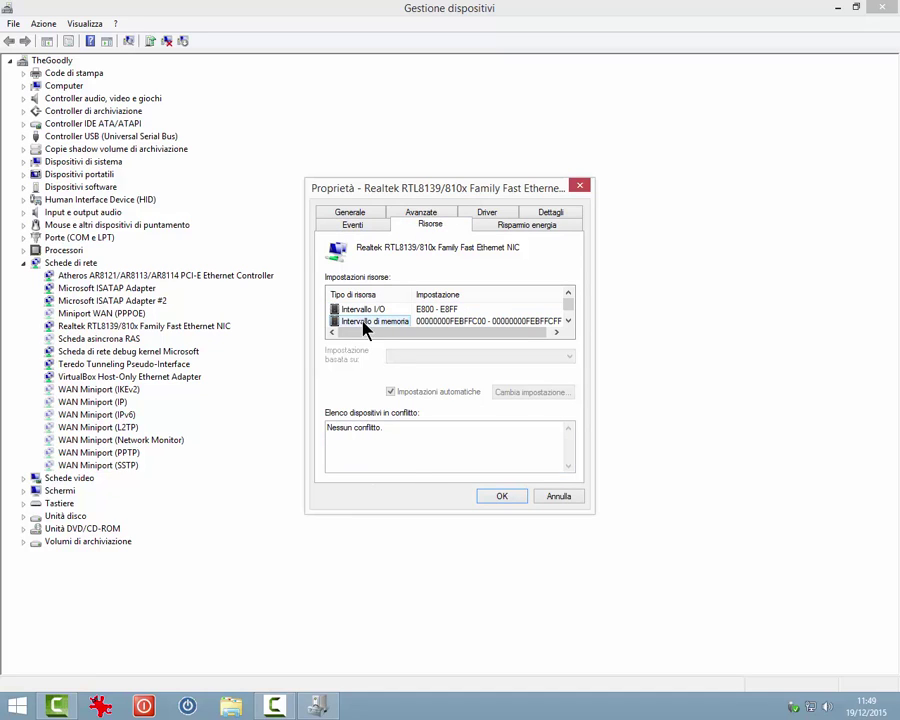
left_click(567, 322)
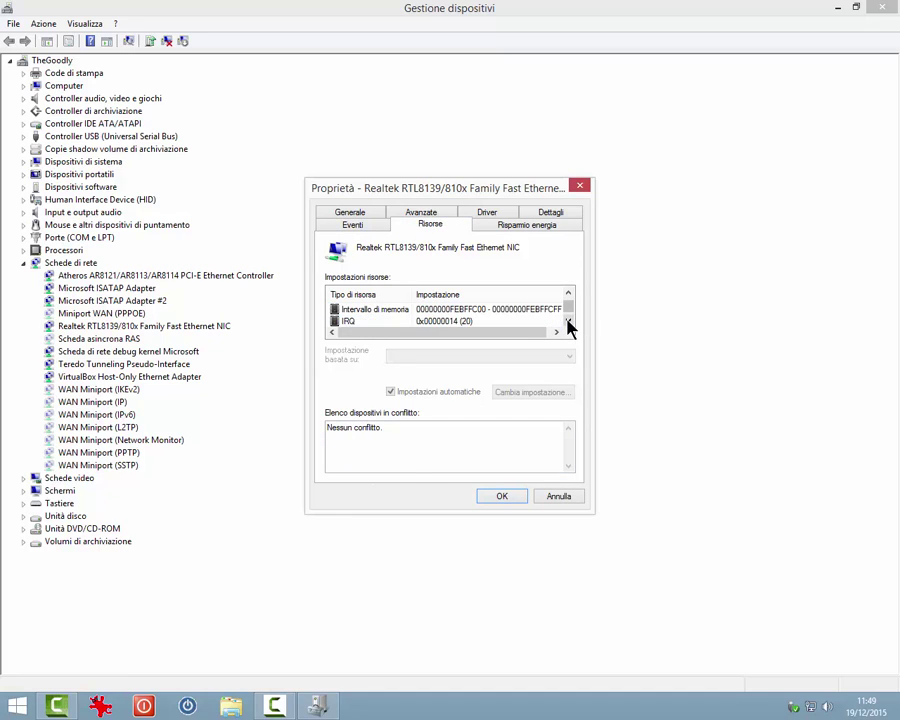
left_click(566, 321)
left_click(568, 295)
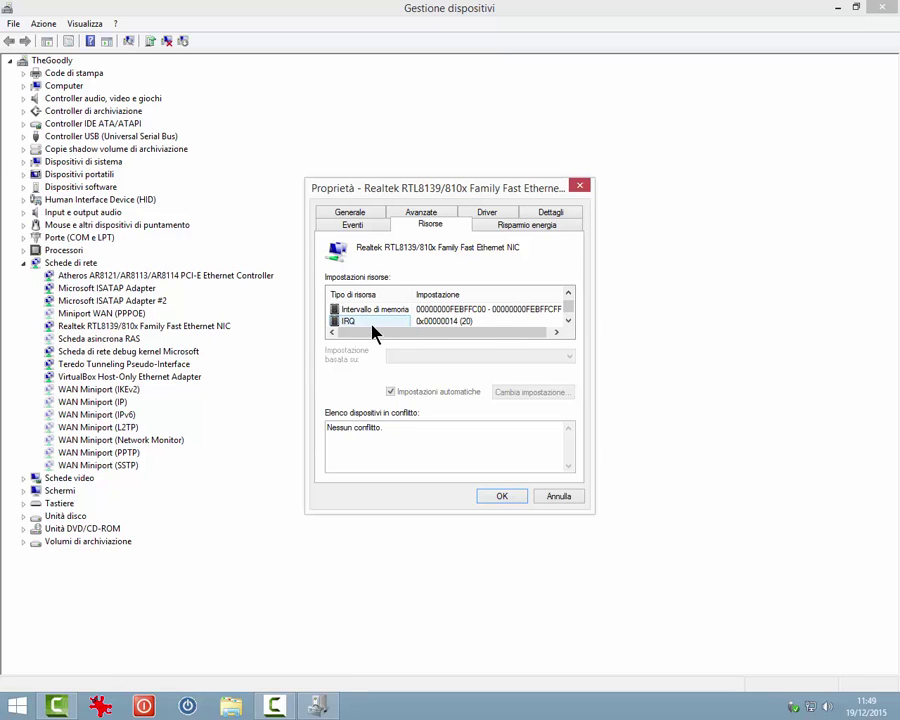
left_click(551, 227)
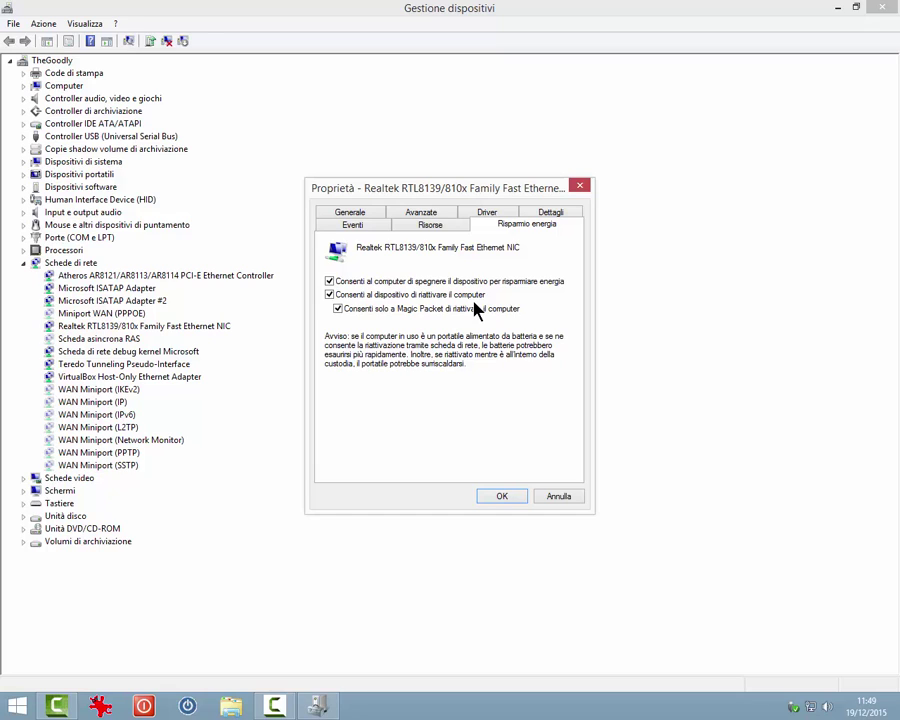
left_click(556, 497)
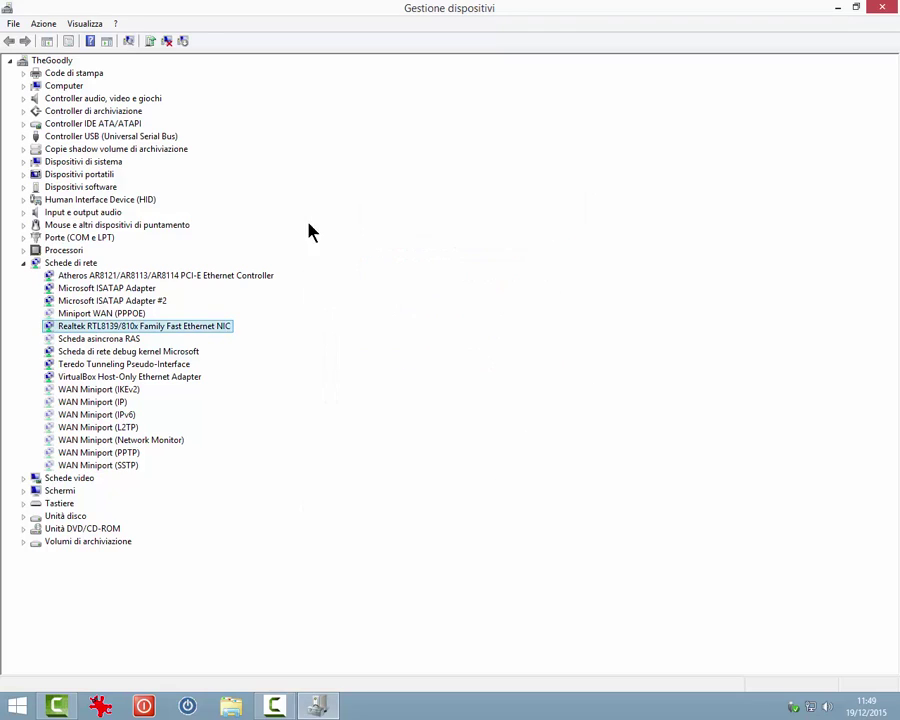
Step: Open the help for the selected Realtek adapter, view the Microsoft Management Console 3.0 topic and close the help window
left_click(44, 23)
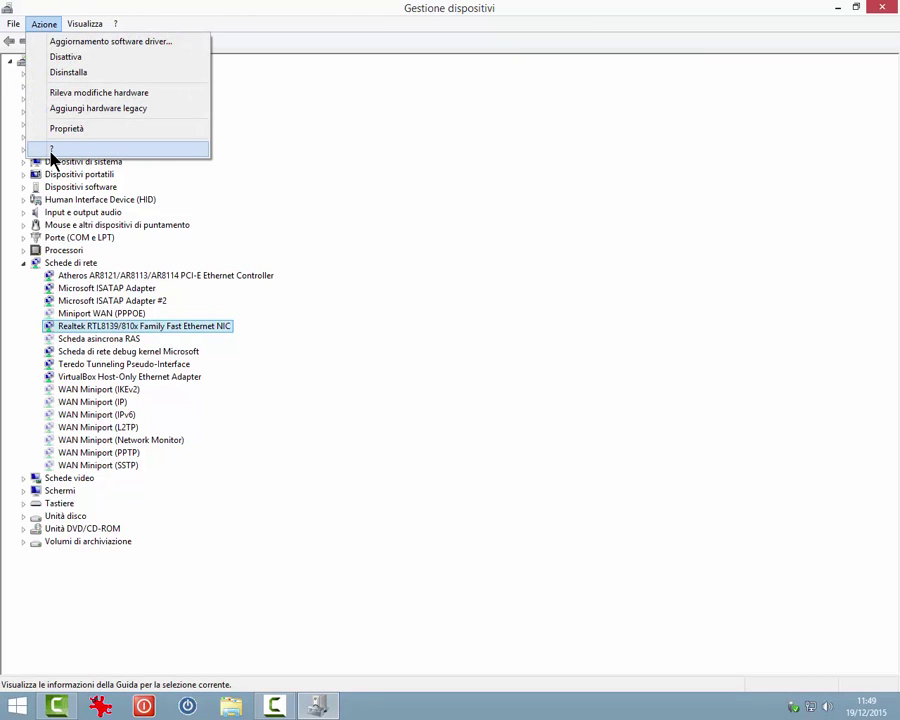
left_click(51, 150)
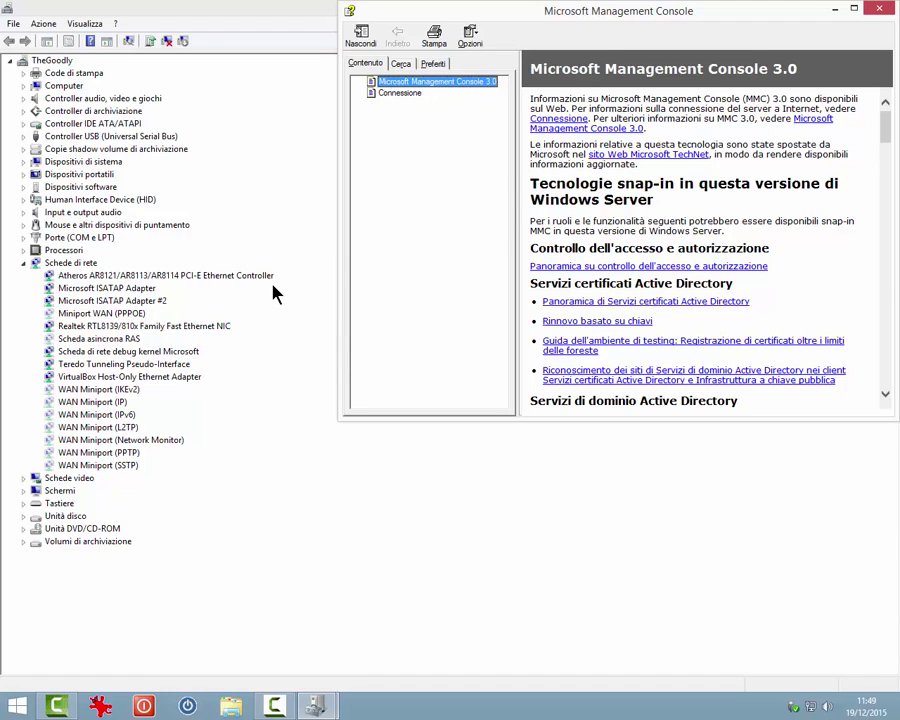
left_click(879, 9)
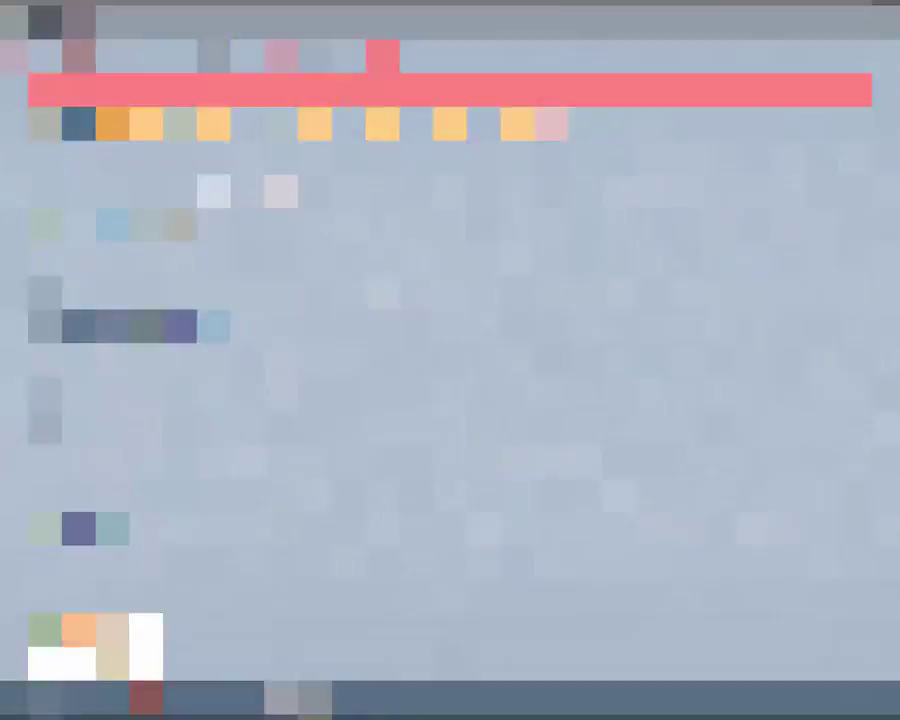